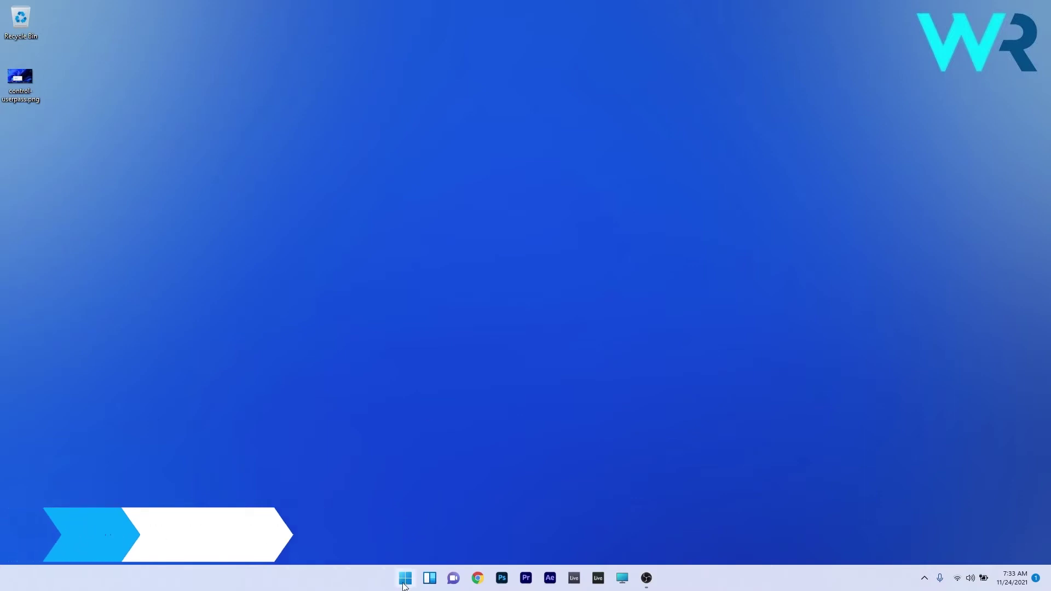
- Open Settings, go to Windows Update and start a check for new updates
key(super)
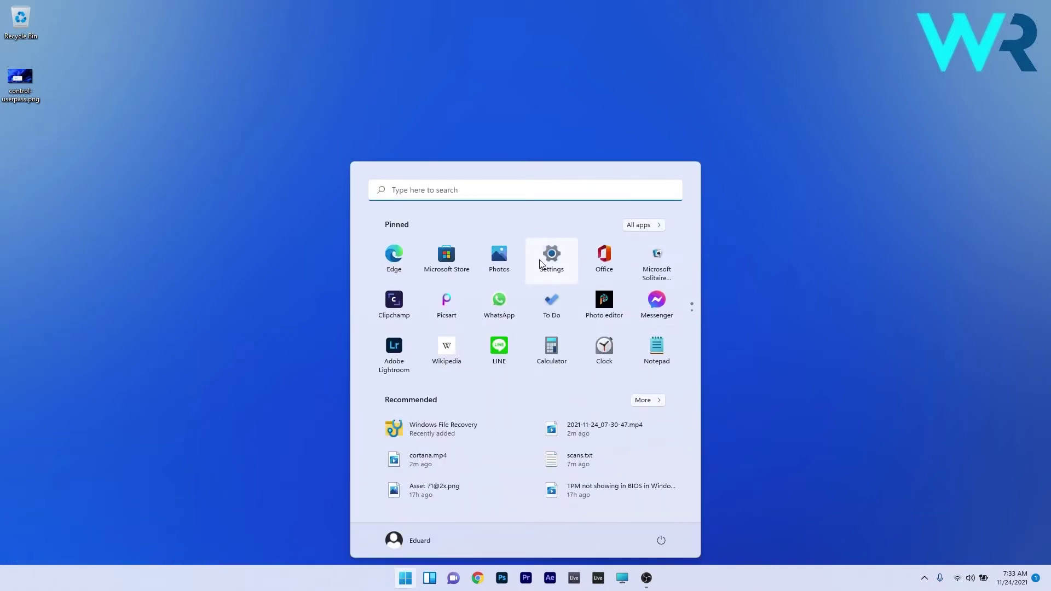
click(540, 264)
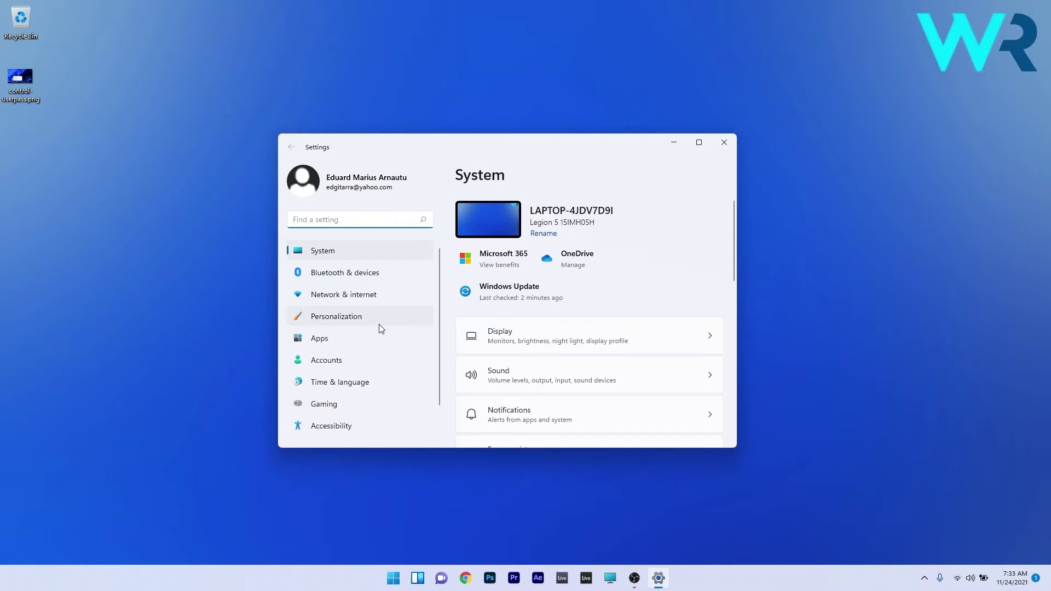
scroll(379, 324, down, 2)
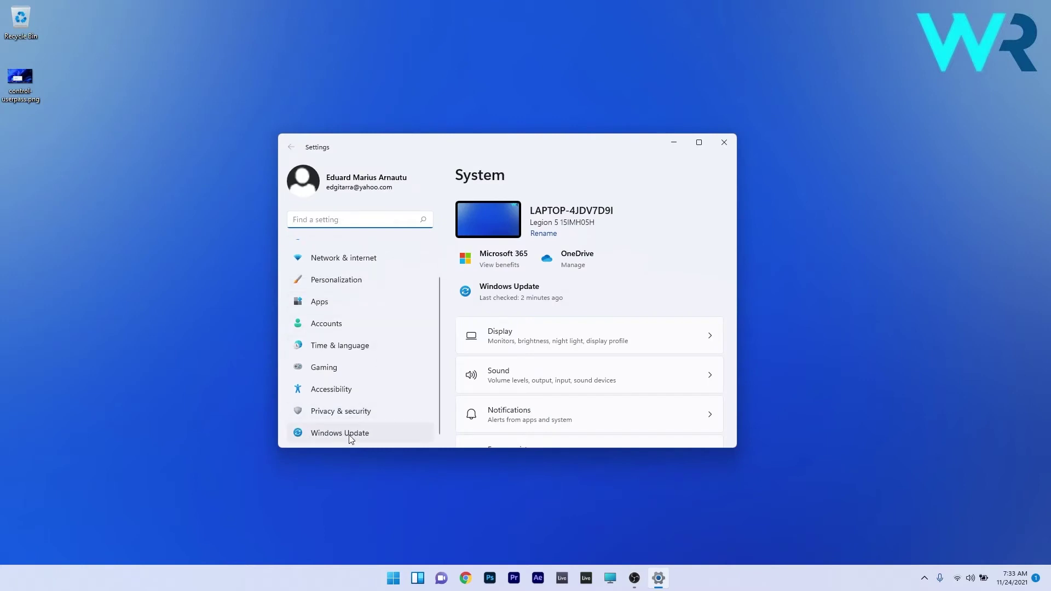
click(364, 435)
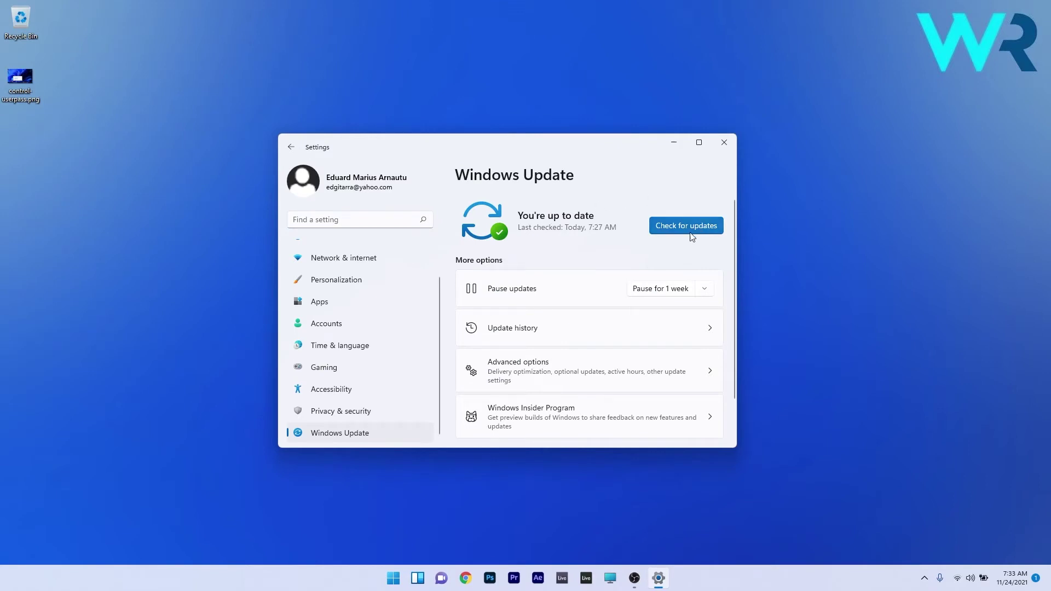
click(668, 233)
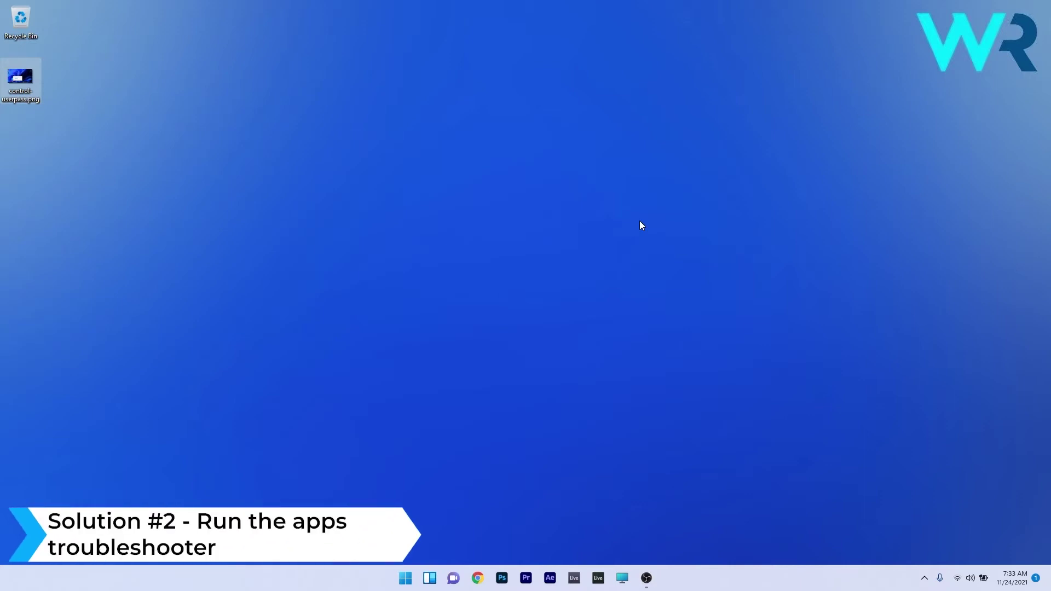
click(405, 578)
- Run the Windows Store Apps troubleshooter under System > Troubleshoot > Other troubleshooters
click(550, 255)
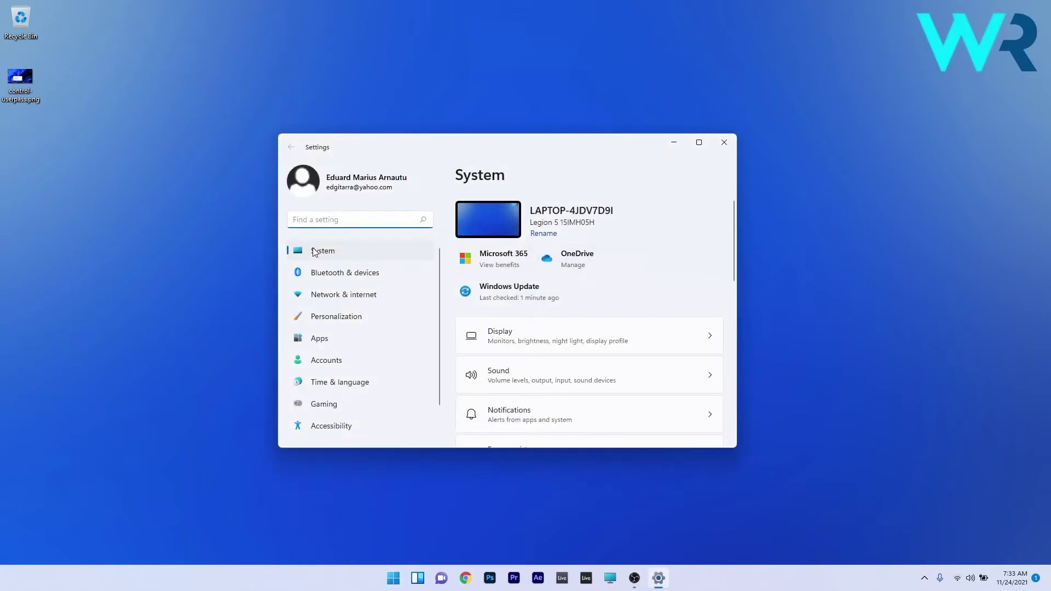
click(318, 255)
scroll(640, 263, down, 7)
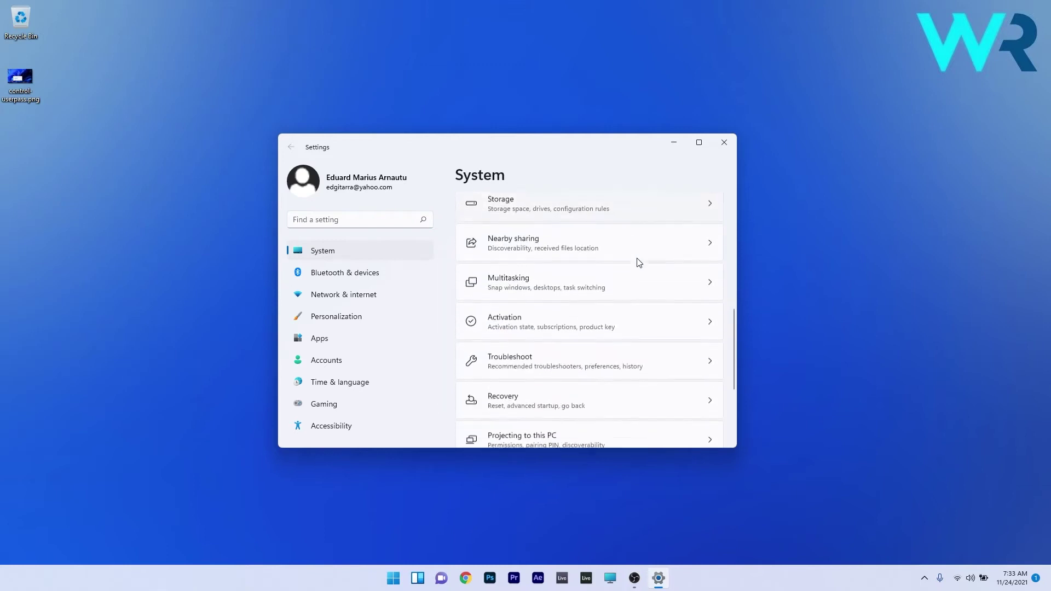
click(605, 302)
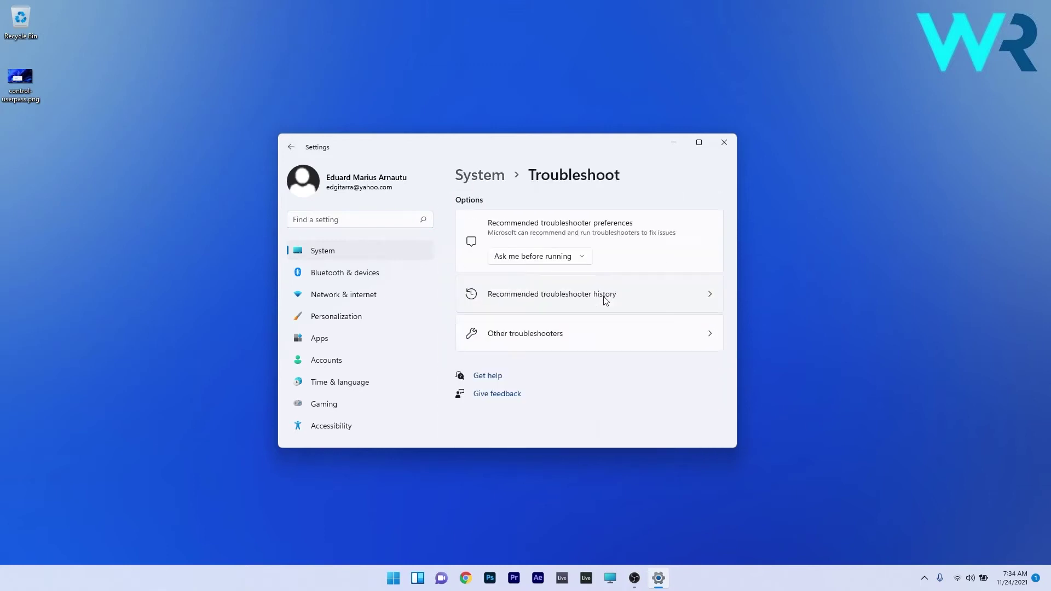
click(646, 340)
scroll(646, 341, down, 10)
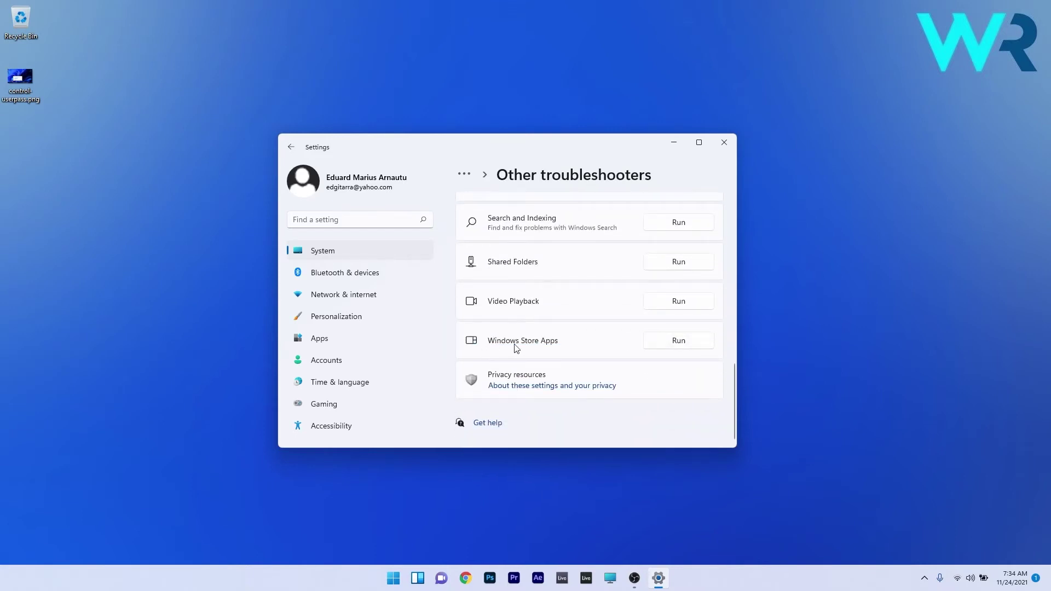
click(679, 341)
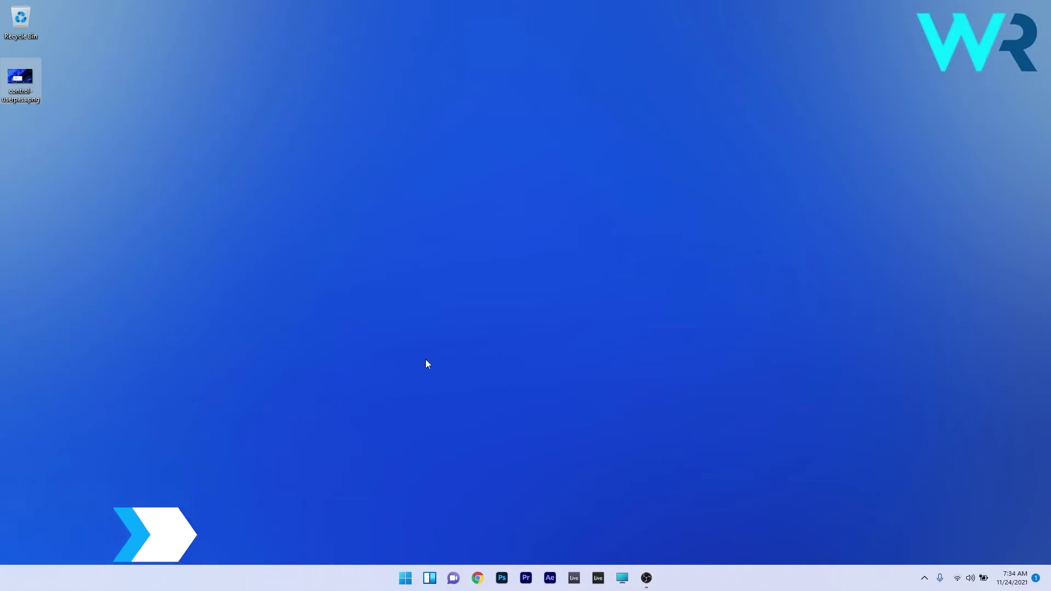
click(405, 580)
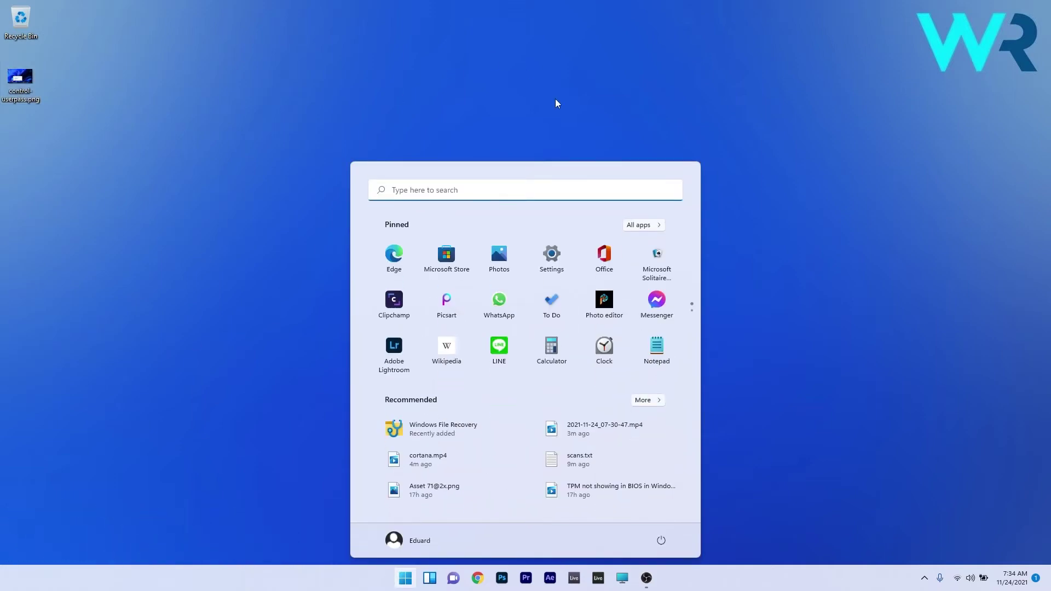
click(552, 255)
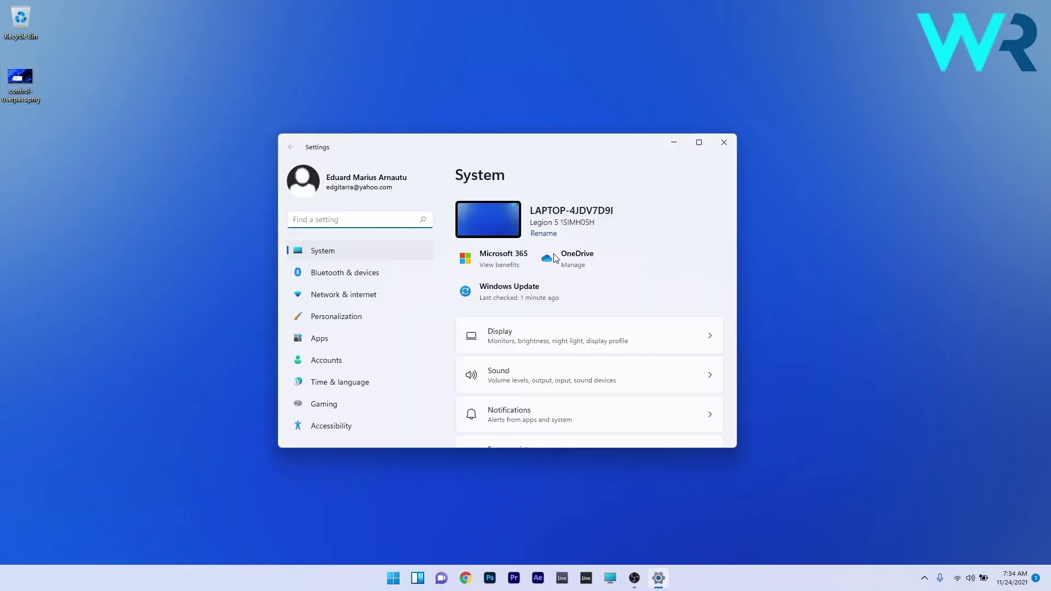
click(351, 344)
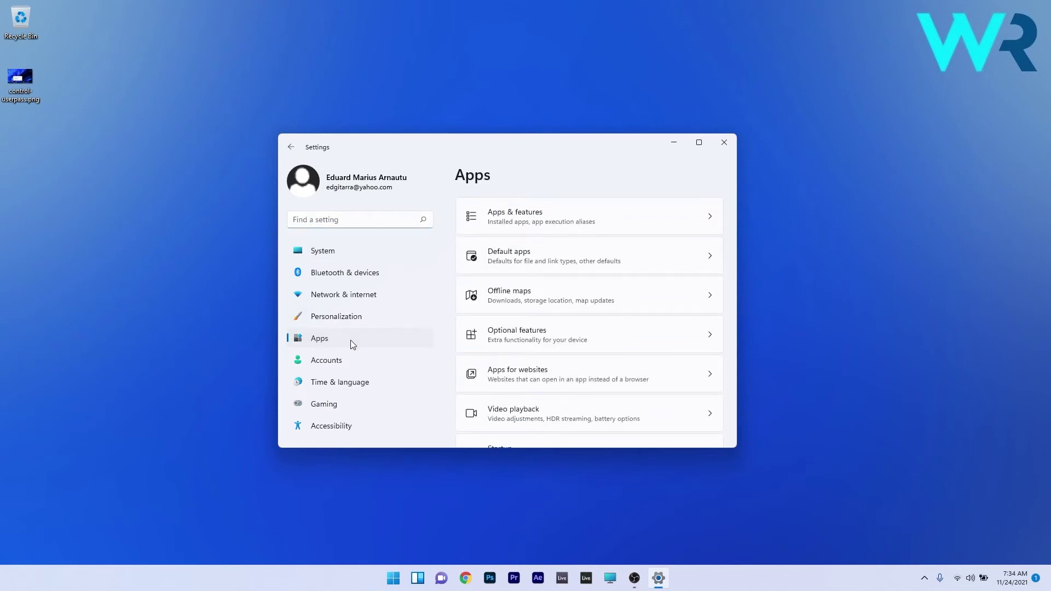
click(533, 261)
scroll(569, 269, down, 20)
scroll(569, 269, down, 3)
click(534, 245)
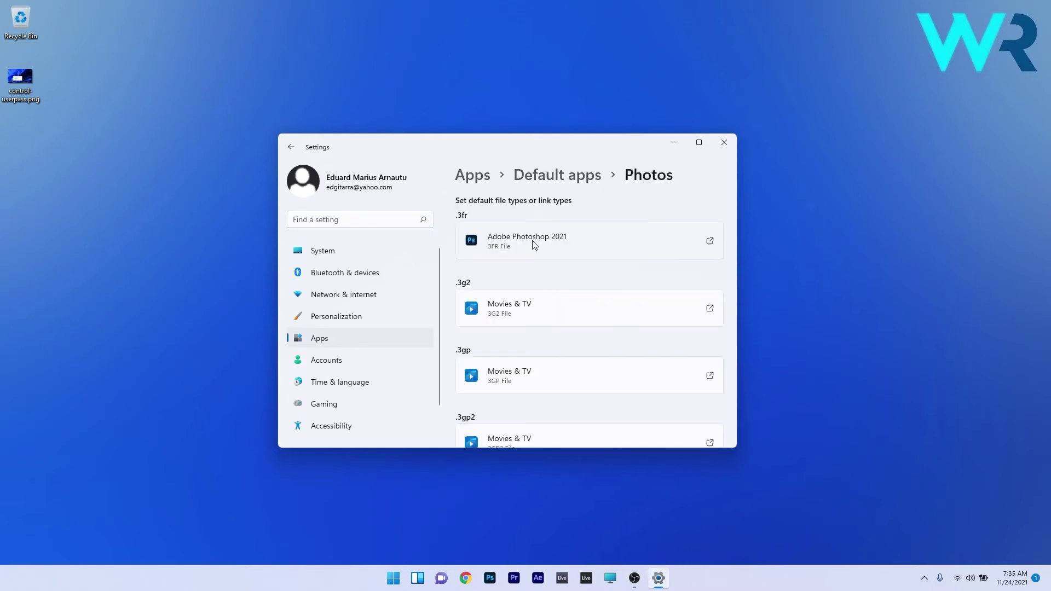
scroll(535, 245, down, 1)
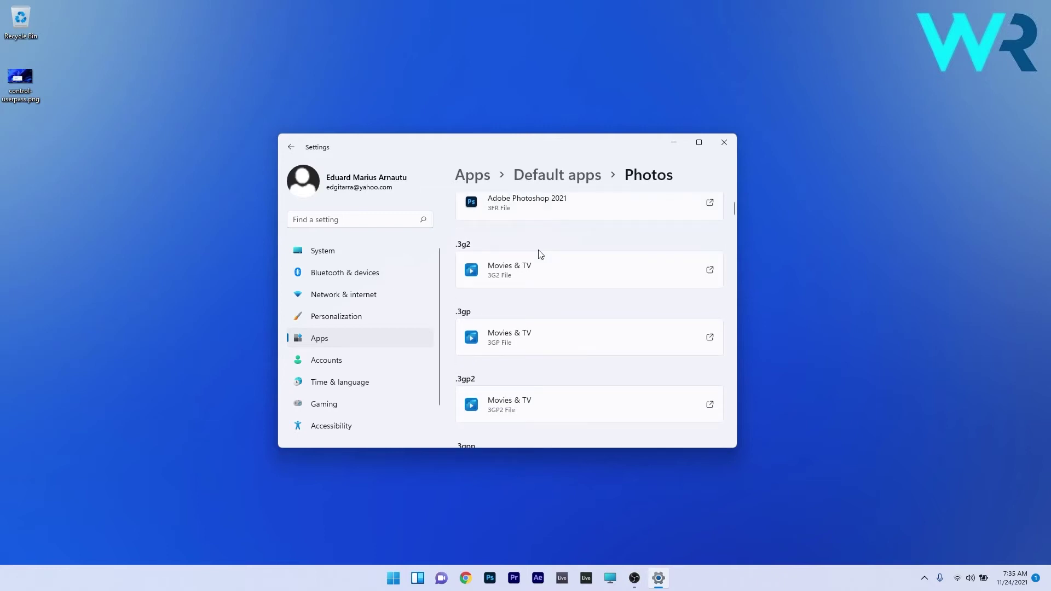
scroll(541, 254, down, 1)
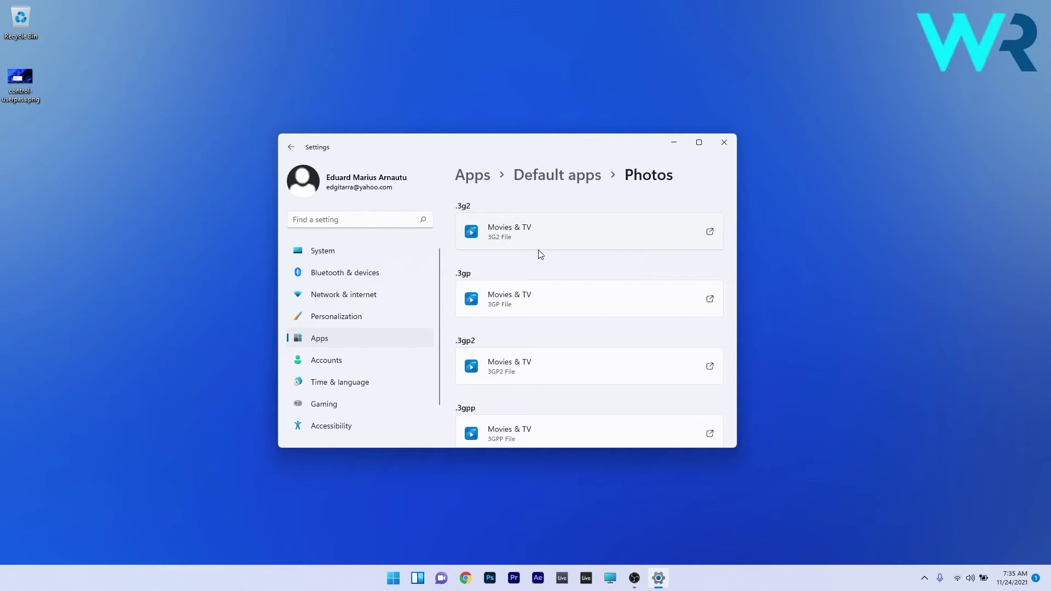
scroll(540, 254, down, 1)
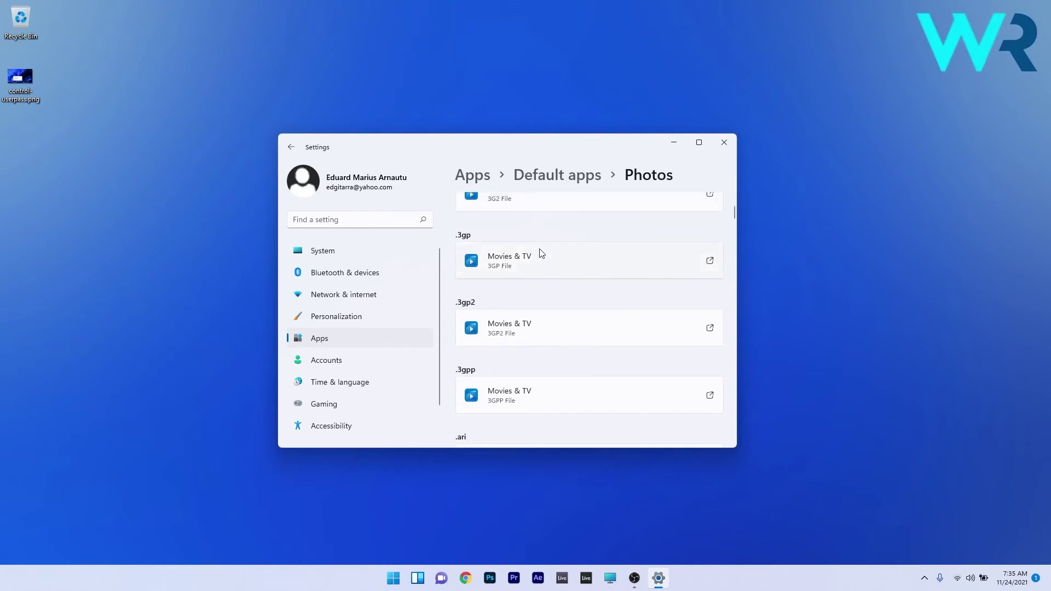
click(724, 143)
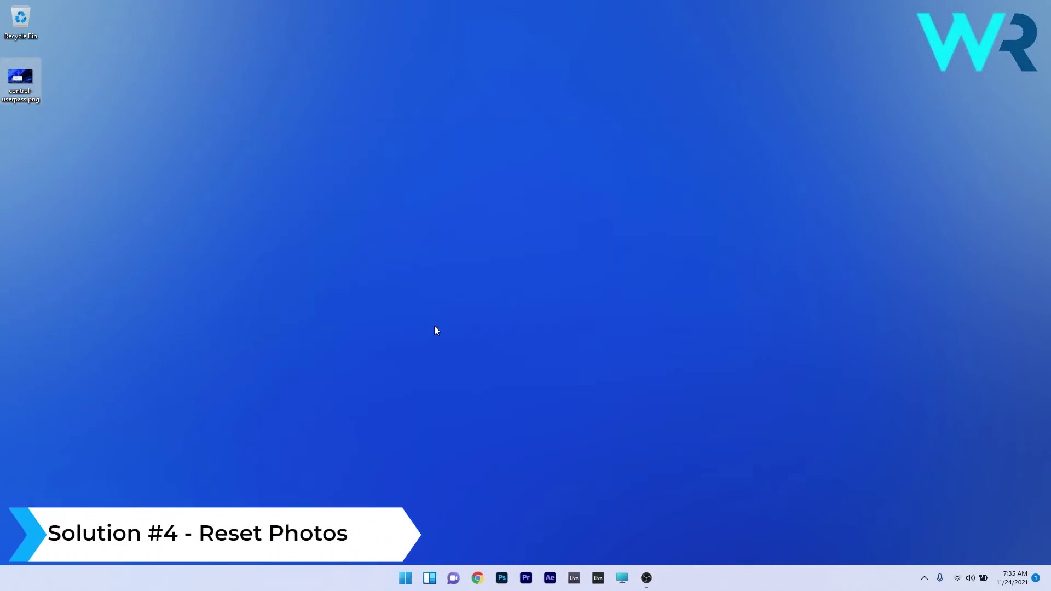
- Search the installed apps list in Apps & features for 'photos'
key(super)
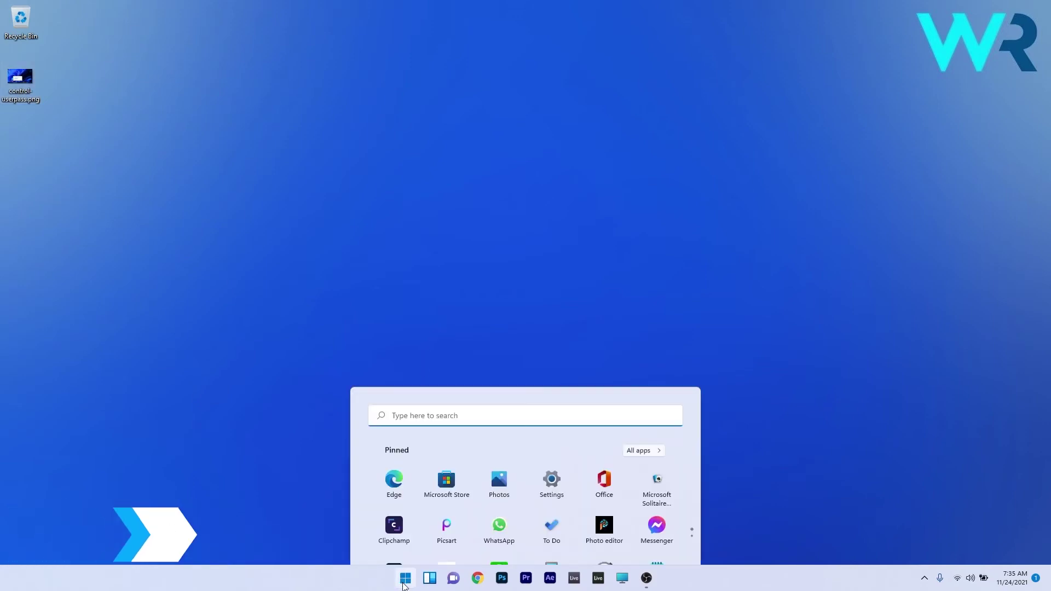
click(560, 261)
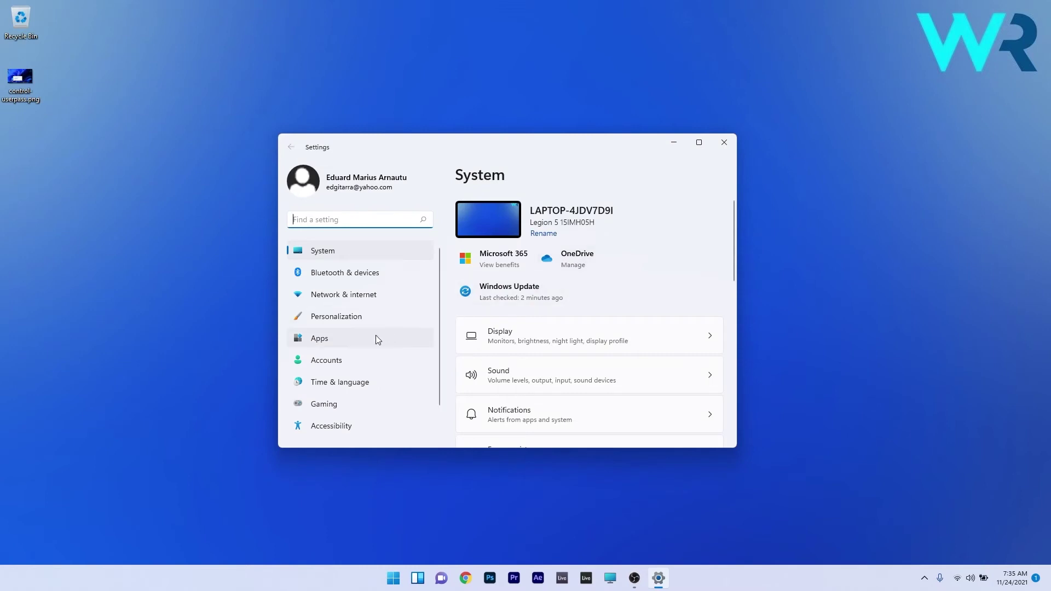
click(321, 343)
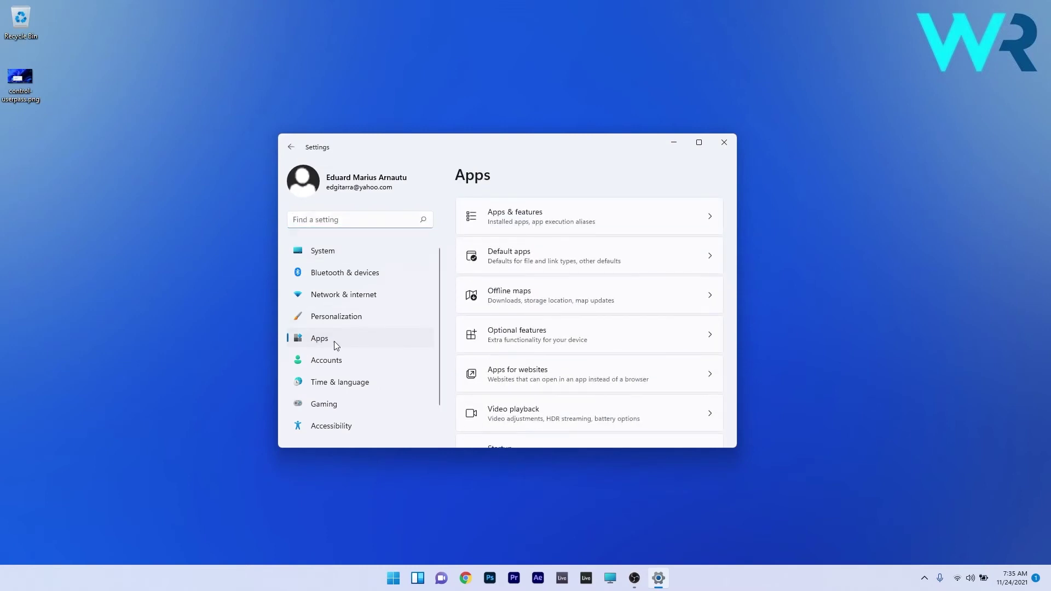
click(691, 220)
scroll(596, 304, down, 1)
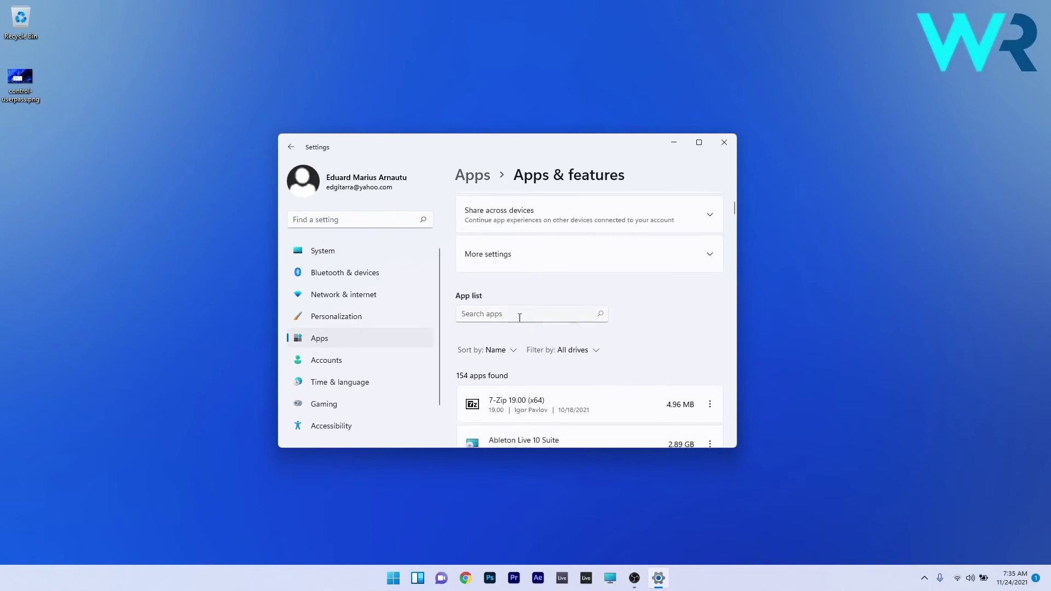
click(520, 317)
text(photos)
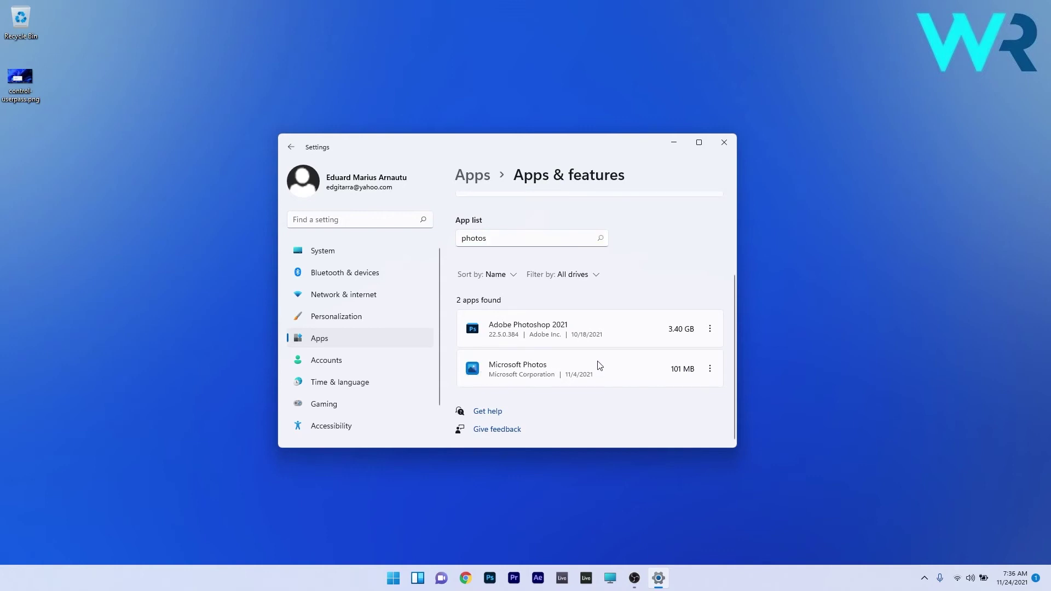
- Reset Microsoft Photos from its Advanced options page
click(711, 371)
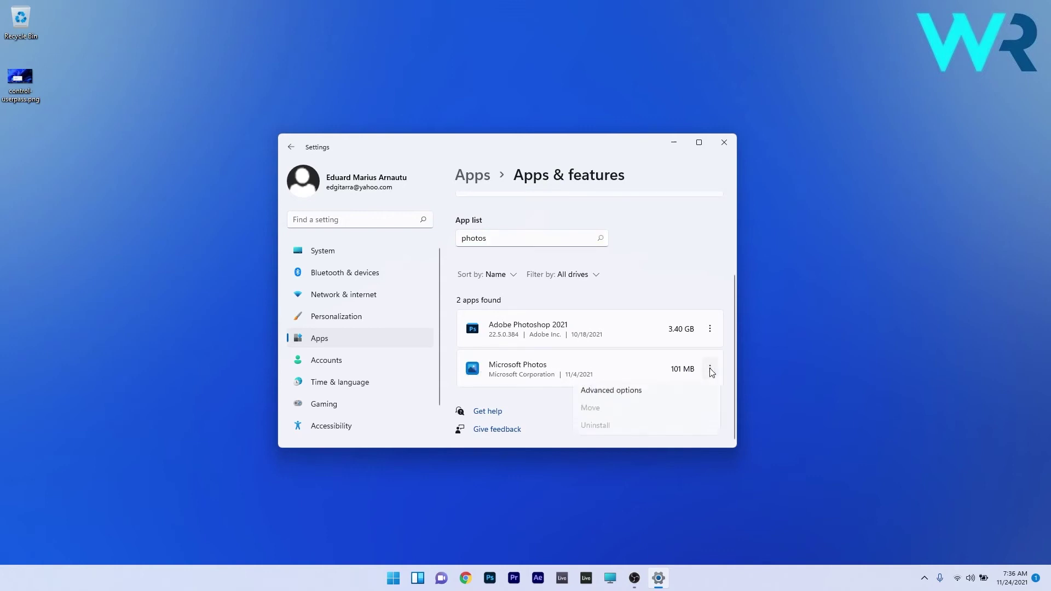
click(658, 397)
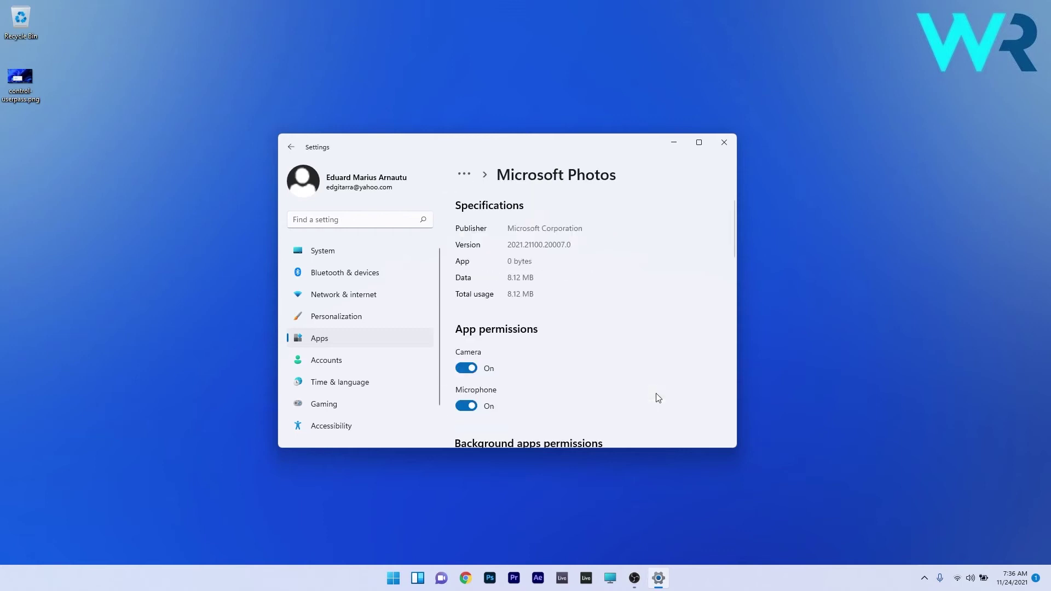
scroll(656, 393, down, 8)
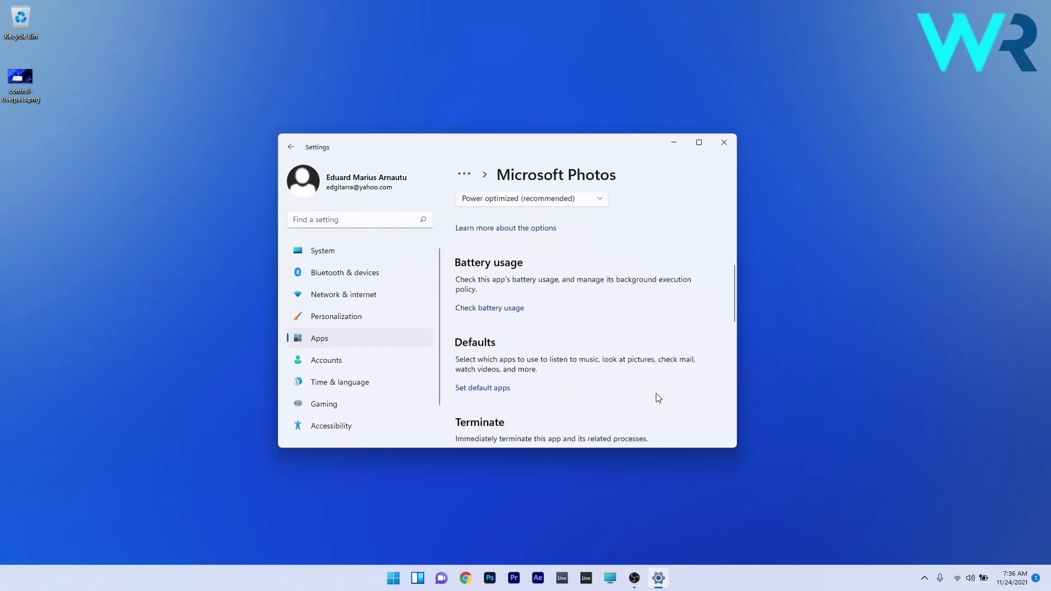
scroll(656, 393, down, 3)
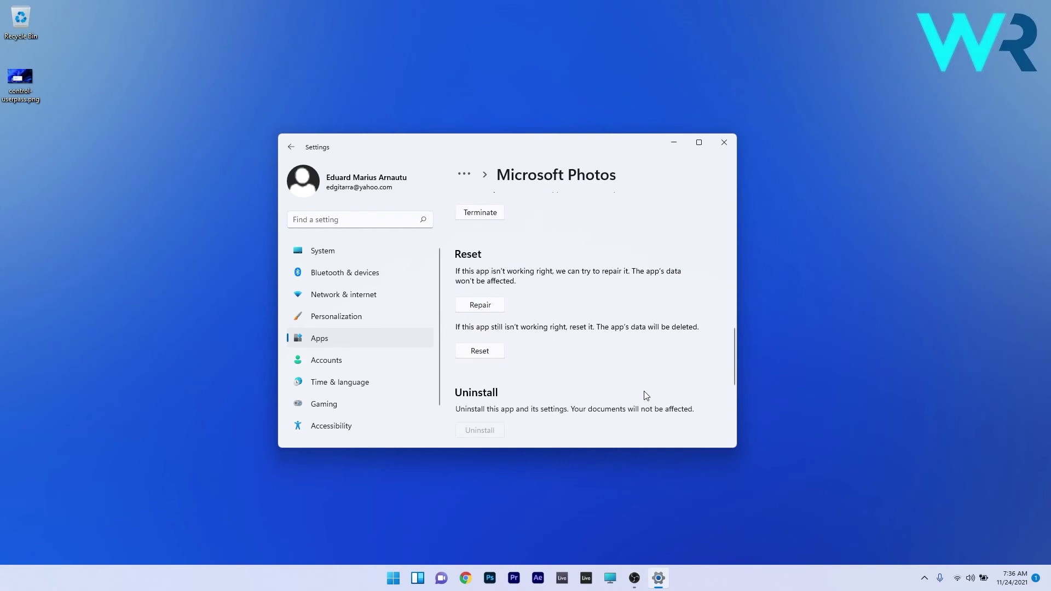
click(480, 353)
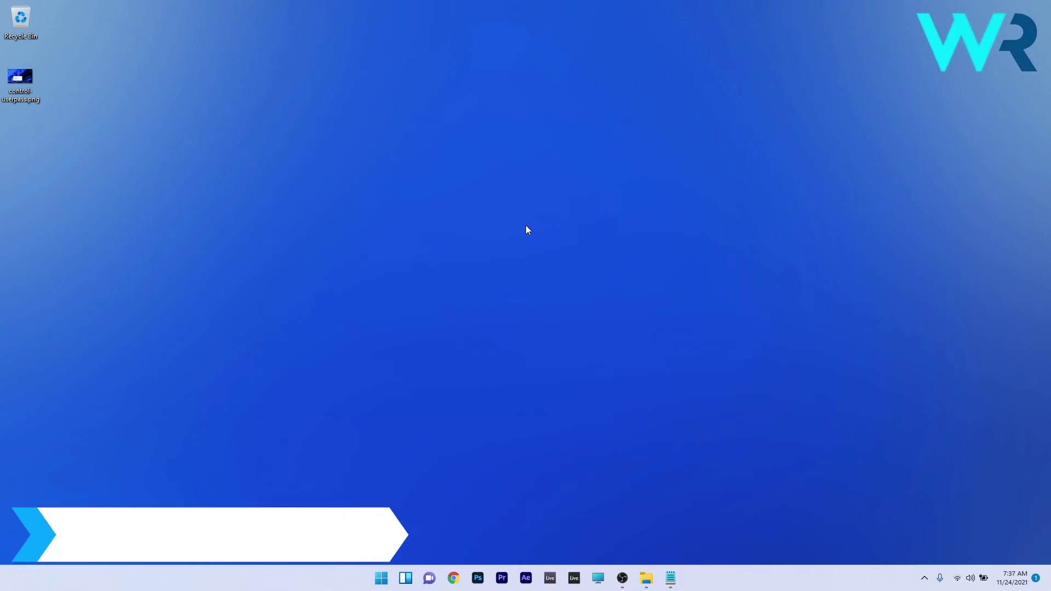
click(381, 582)
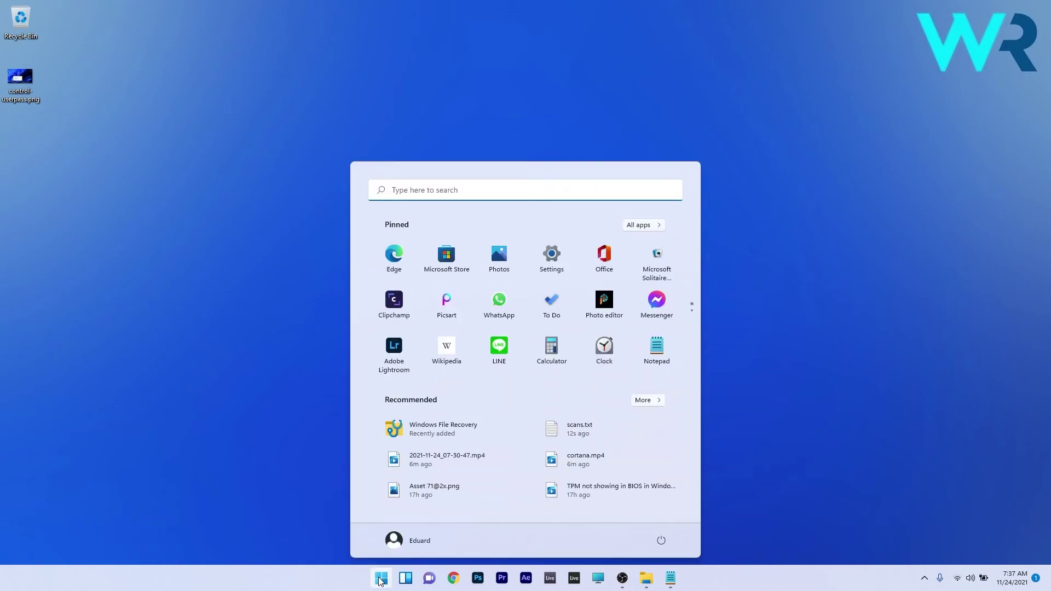
text(cmd)
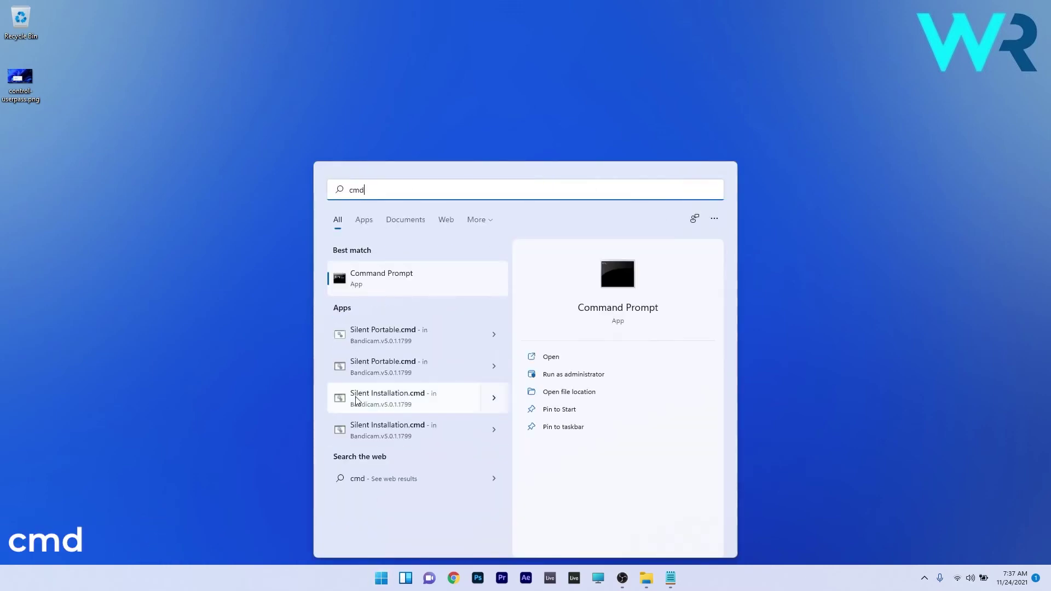
right_click(435, 268)
click(475, 288)
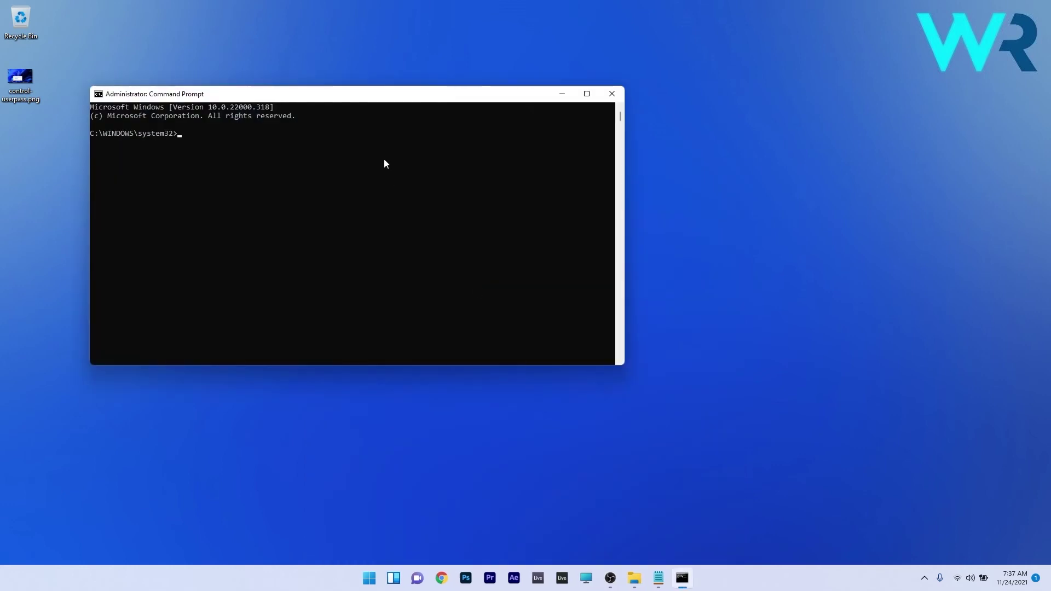
drag(379, 96, 520, 124)
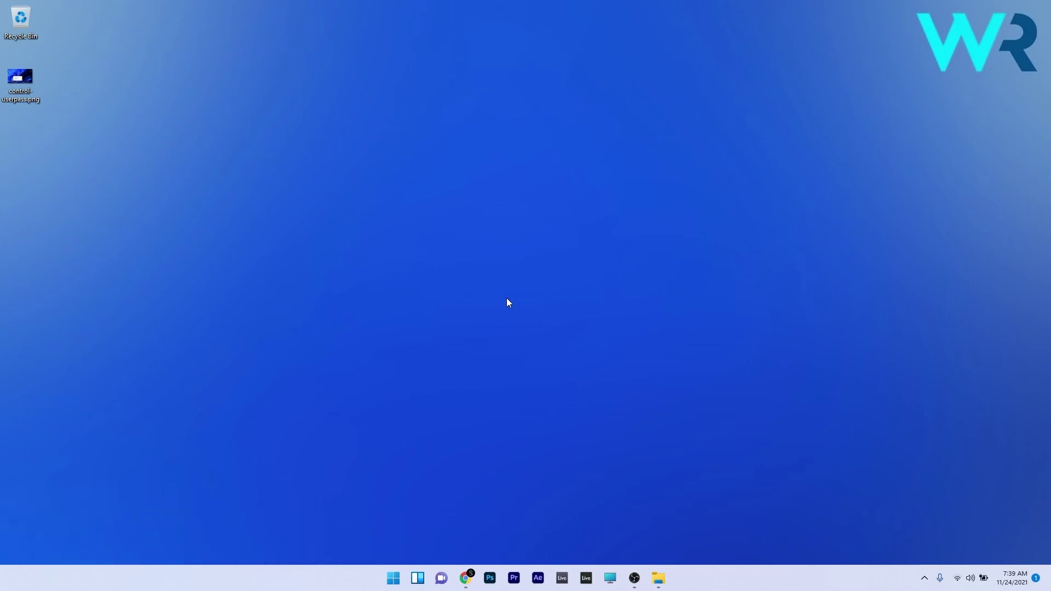
- Paste 'get-appxpackage *Microsoft.Windows.Photos* | remove-appxpackage' into an admin terminal, then close it
right_click(394, 578)
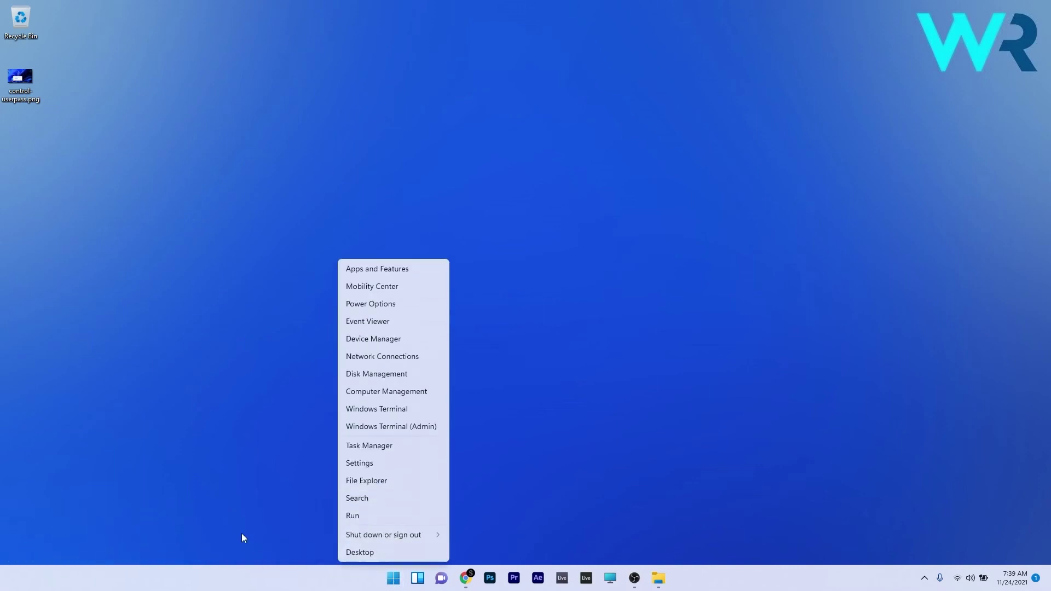
click(413, 426)
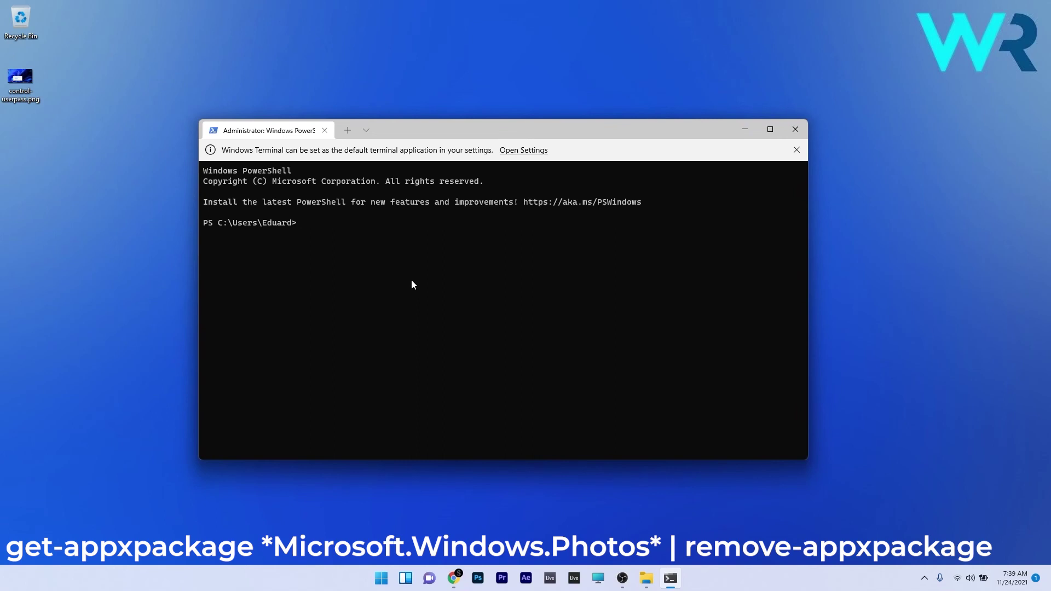
text(get-appxpackage *Microsoft.Windows.Photos* | remove-appxpackage)
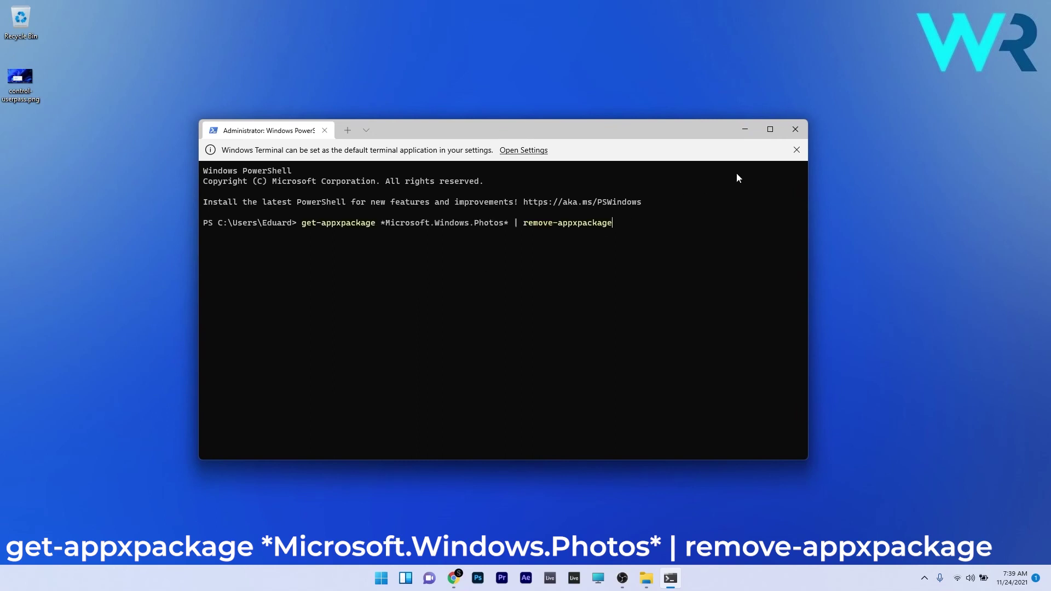
click(796, 130)
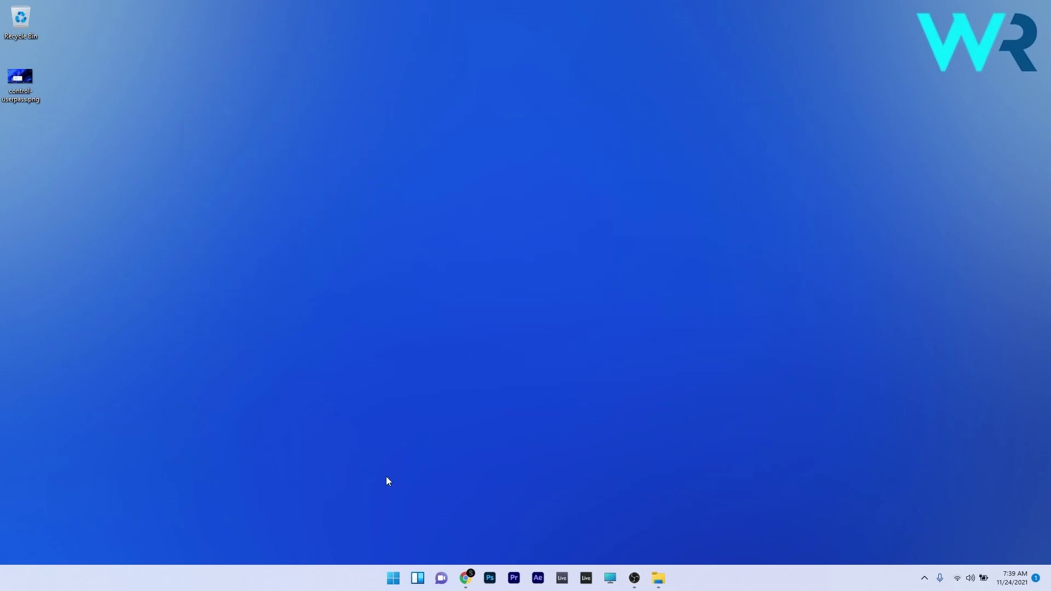
- Launch Microsoft Store and search 'microsoft photos' to reach the Microsoft Photos page
click(393, 580)
text(store)
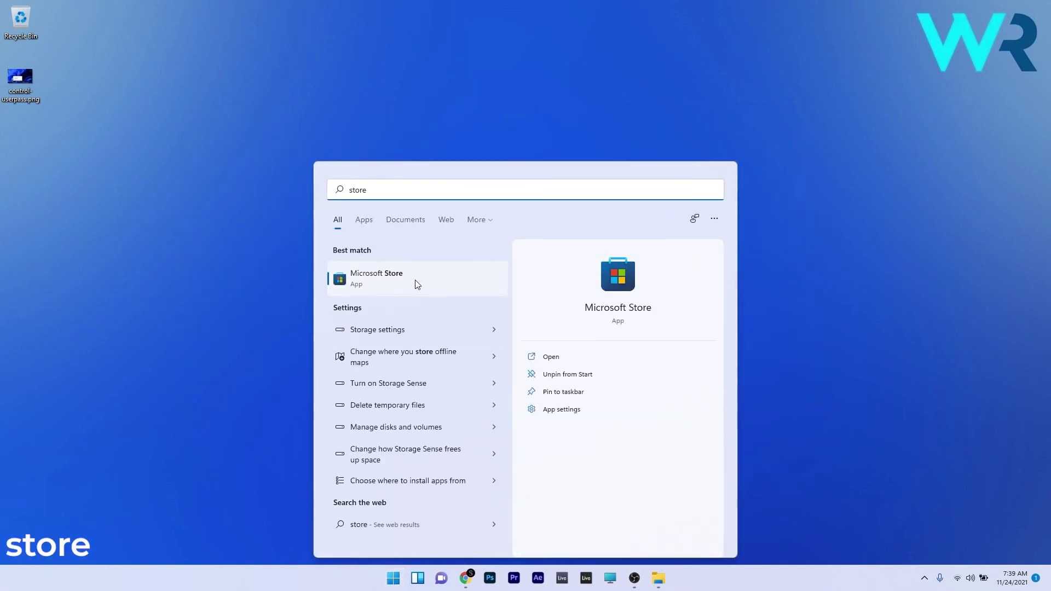
click(415, 281)
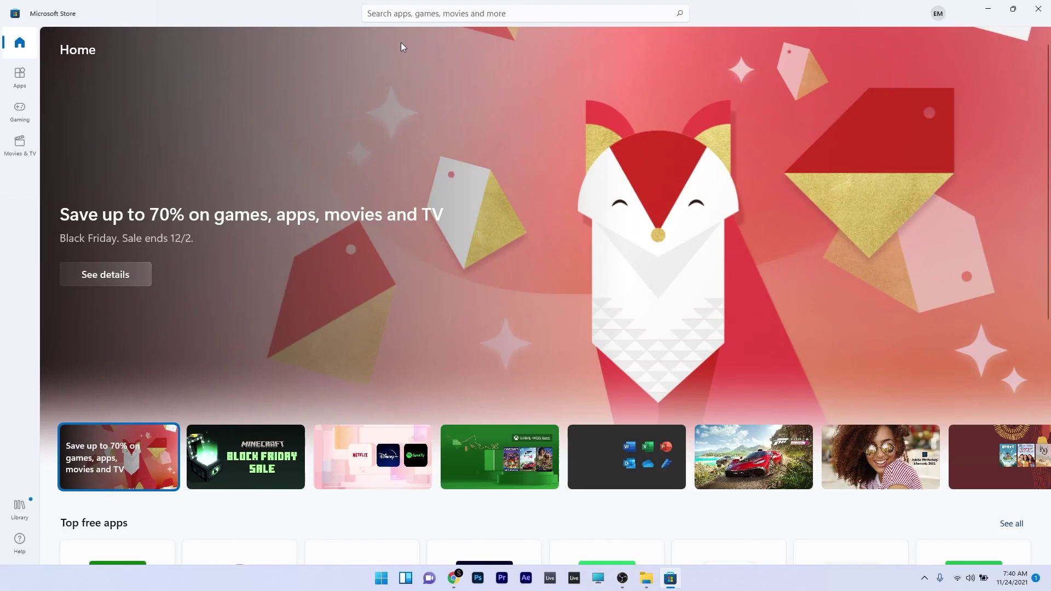
click(422, 12)
text(microsoft photos)
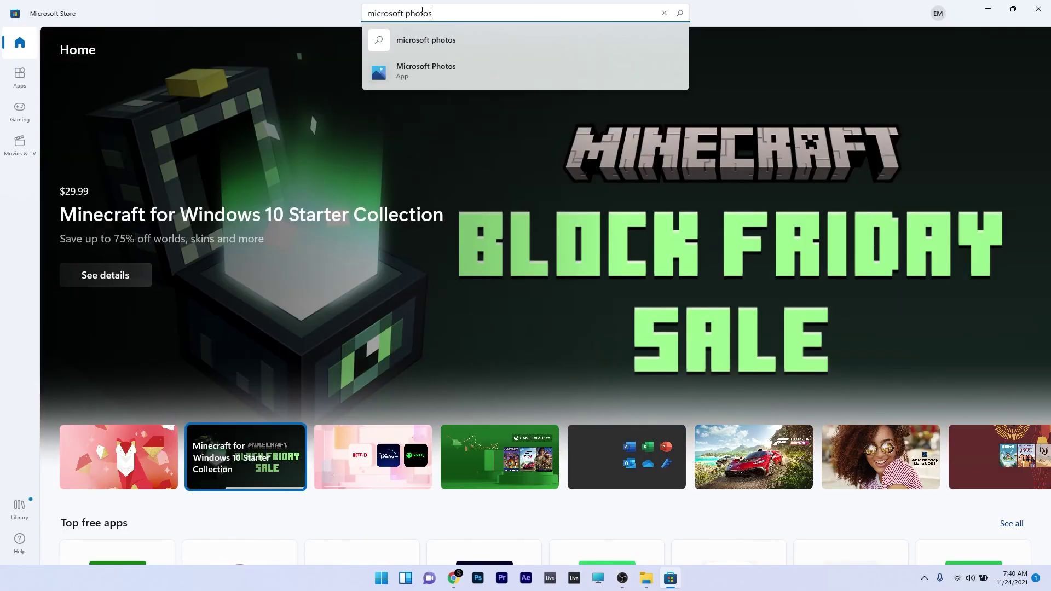
click(439, 75)
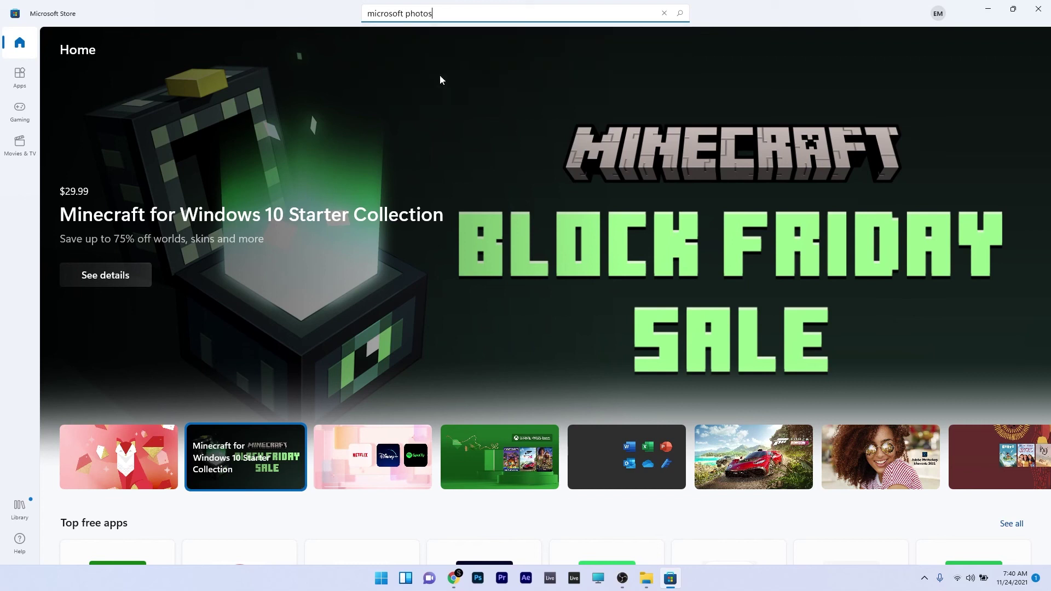